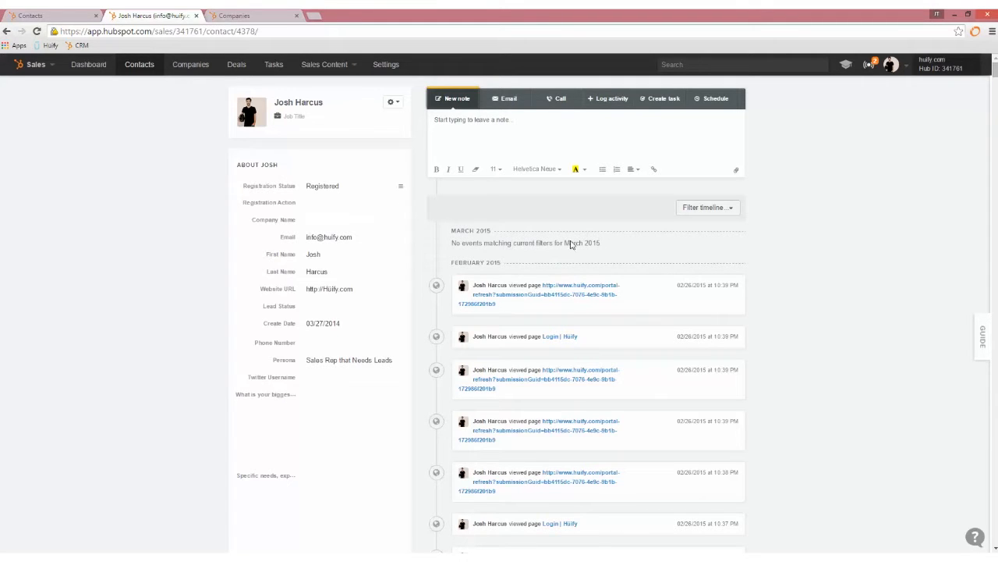
# - Open the Huify company record and review its properties, 90% deal, contacts and email timeline
pyautogui.scroll(-1, 334, 291)
pyautogui.scroll(1, 675, 122)
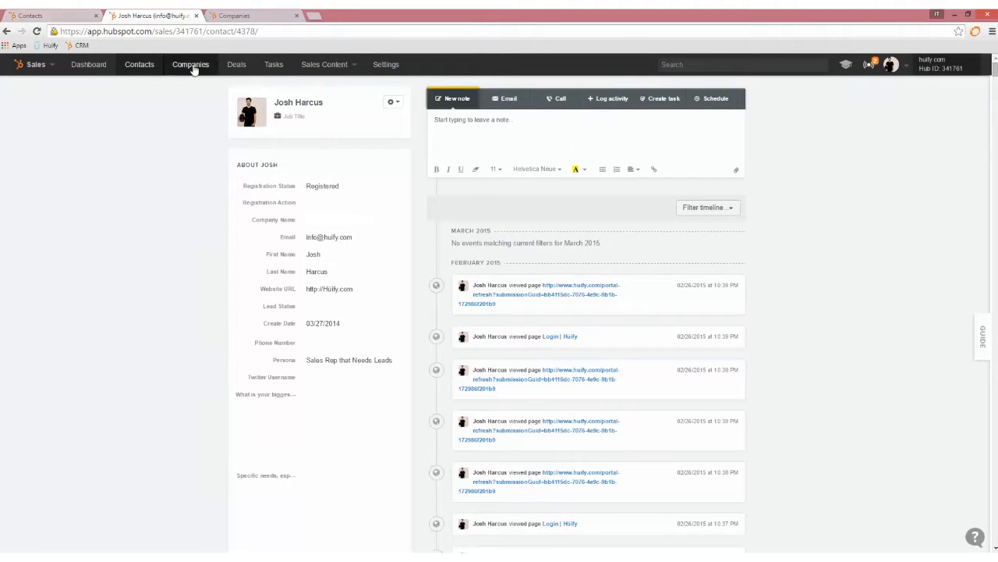
pyautogui.click(242, 16)
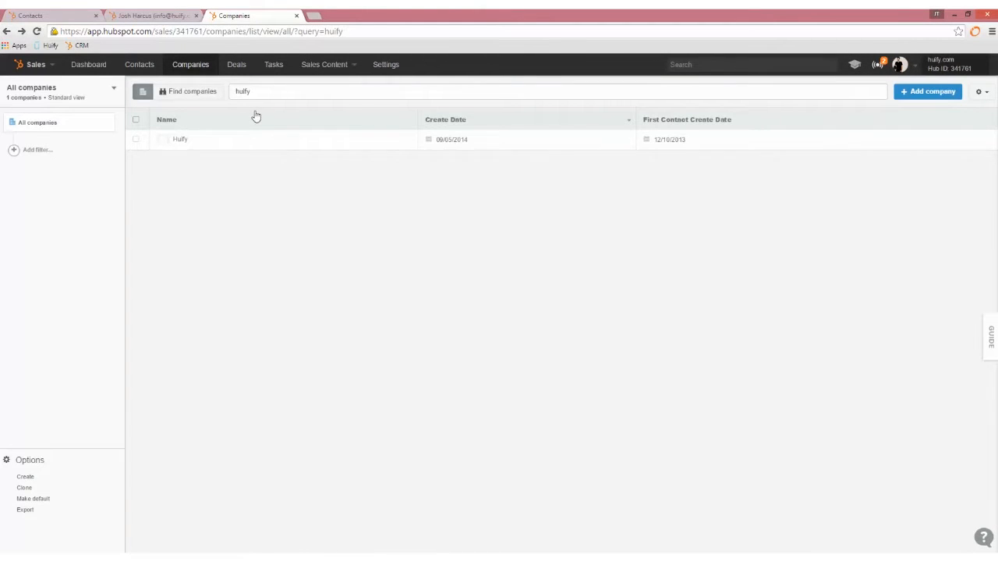
pyautogui.click(181, 140)
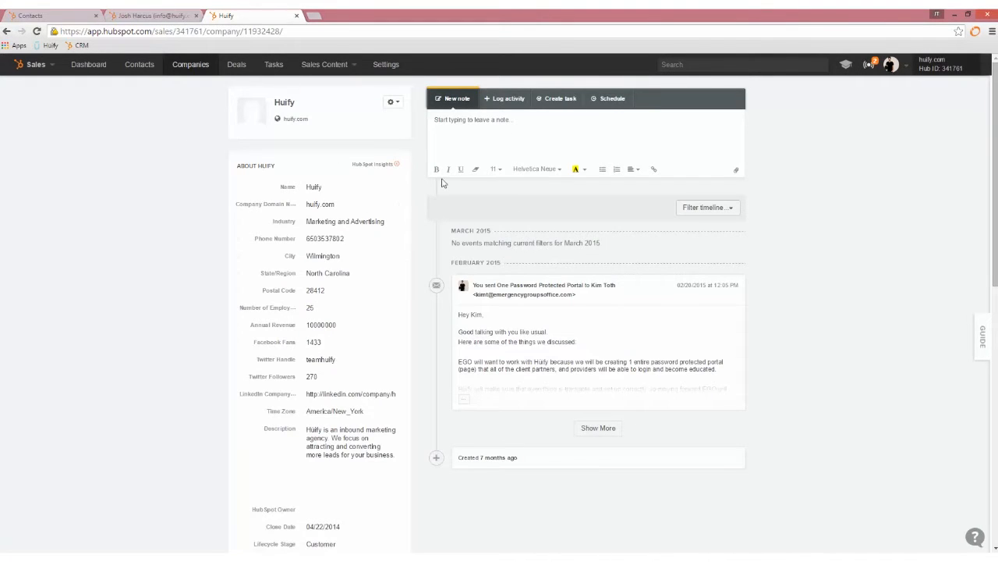
pyautogui.scroll(-2, 546, 225)
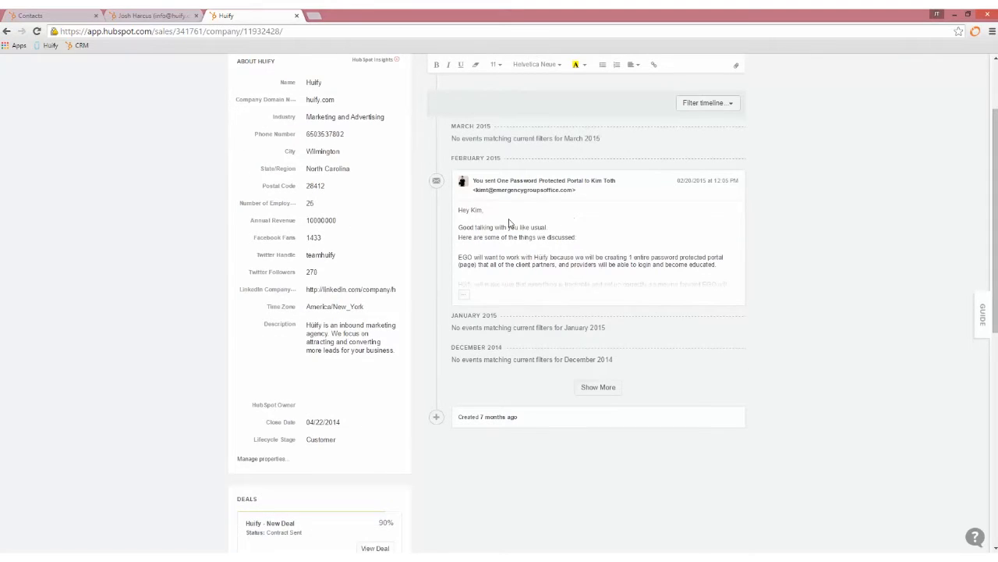
pyautogui.scroll(-2, 511, 224)
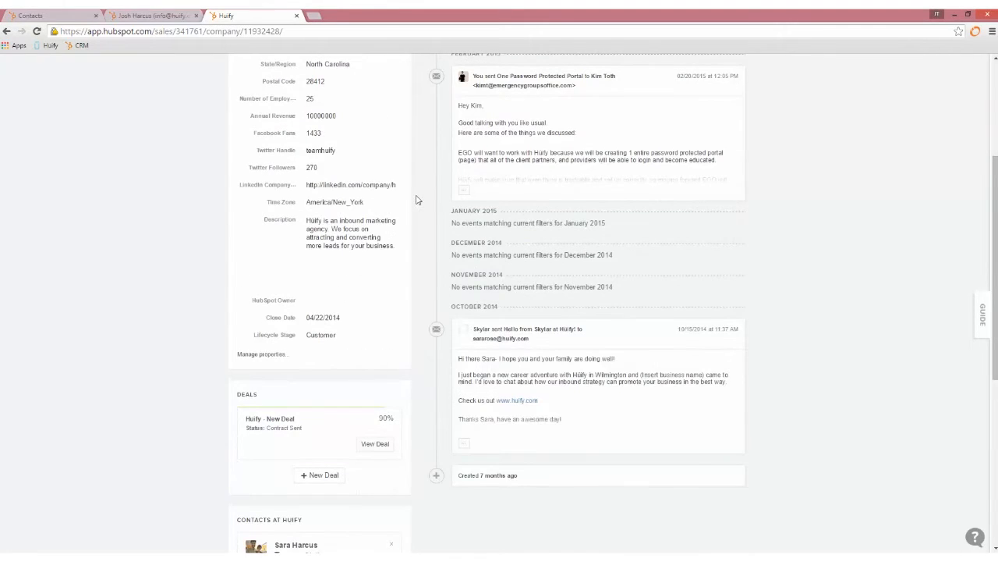
pyautogui.scroll(-2, 419, 199)
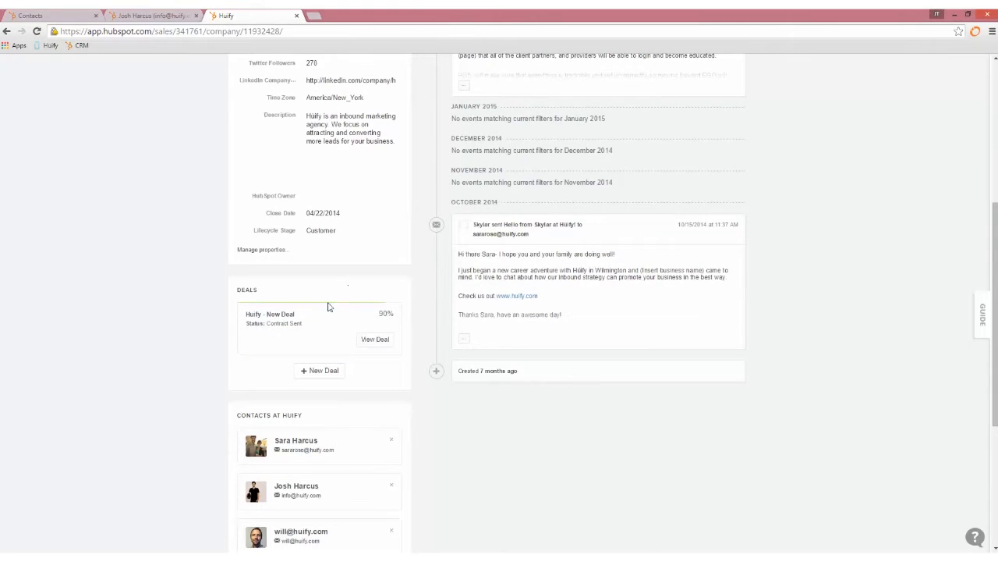
pyautogui.scroll(-1, 326, 271)
pyautogui.scroll(-1, 328, 271)
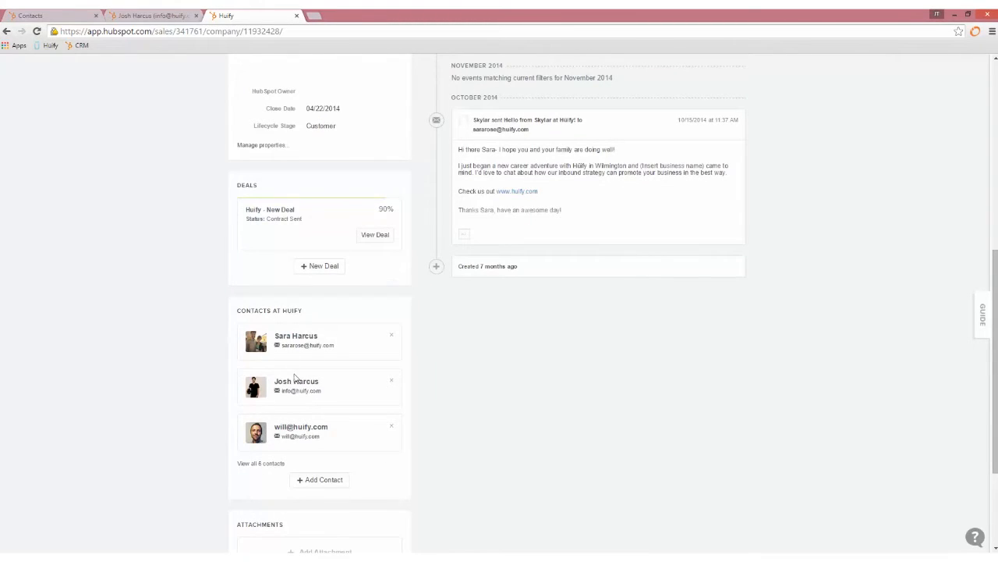
pyautogui.scroll(-3, 394, 333)
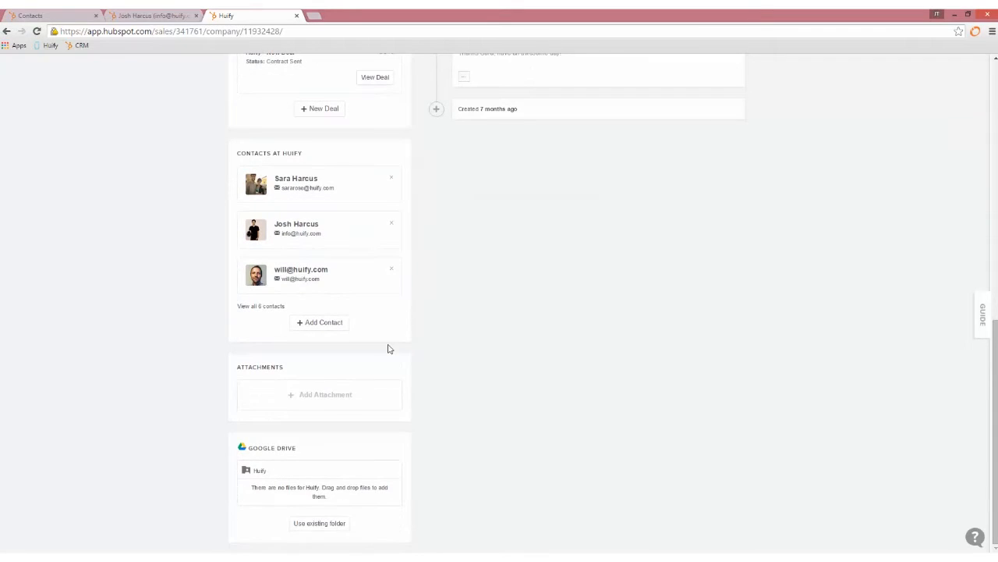
pyautogui.scroll(15, 727, 209)
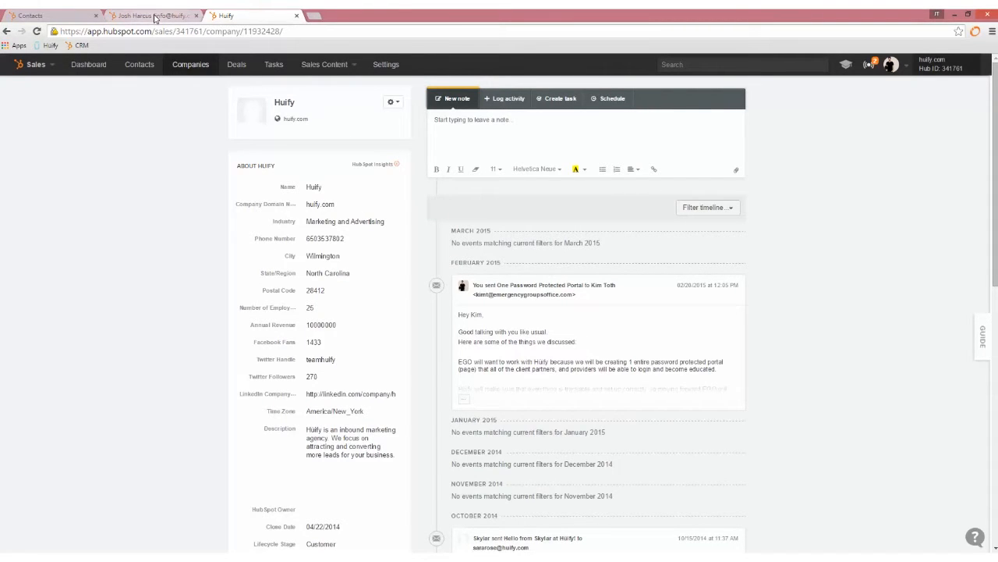
# - Back on the contact record, move Email below Company Name and open property management
pyautogui.click(154, 17)
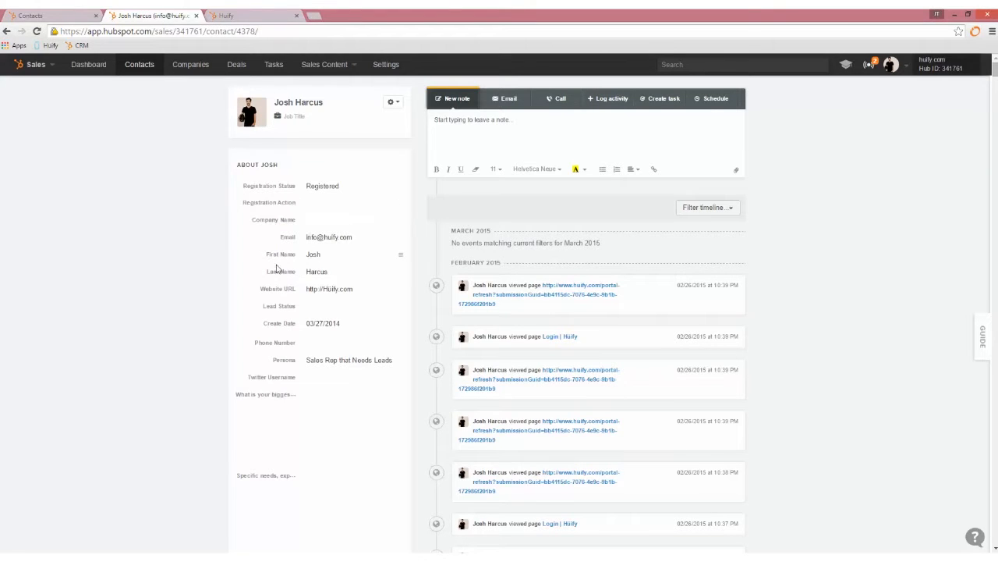
pyautogui.scroll(-3, 273, 274)
pyautogui.scroll(3, 443, 255)
pyautogui.moveTo(402, 239)
pyautogui.mouseDown()
pyautogui.moveTo(397, 278)
pyautogui.moveTo(401, 223)
pyautogui.moveTo(401, 239)
pyautogui.mouseUp()
pyautogui.scroll(-2, 337, 321)
pyautogui.scroll(-1, 336, 309)
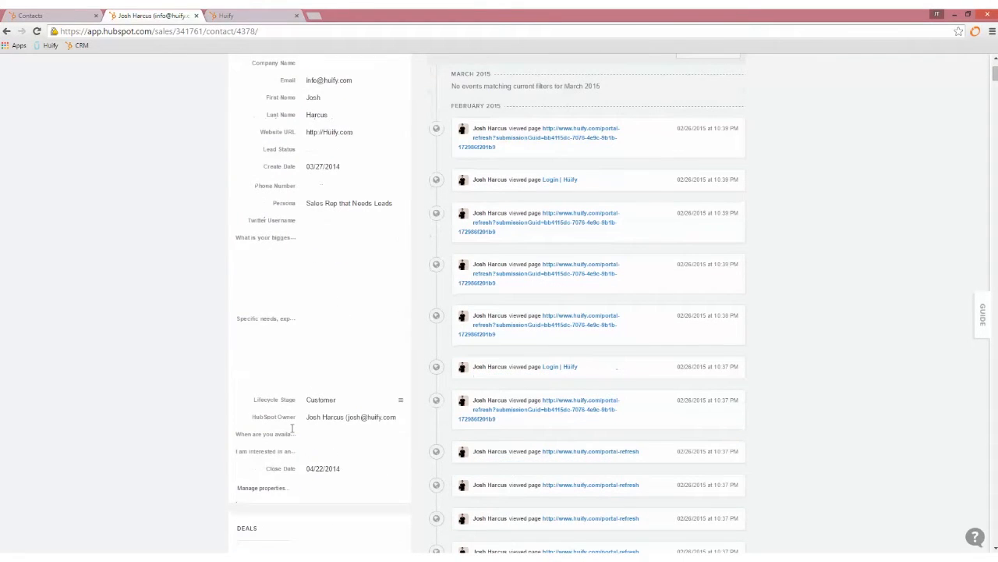
pyautogui.click(263, 489)
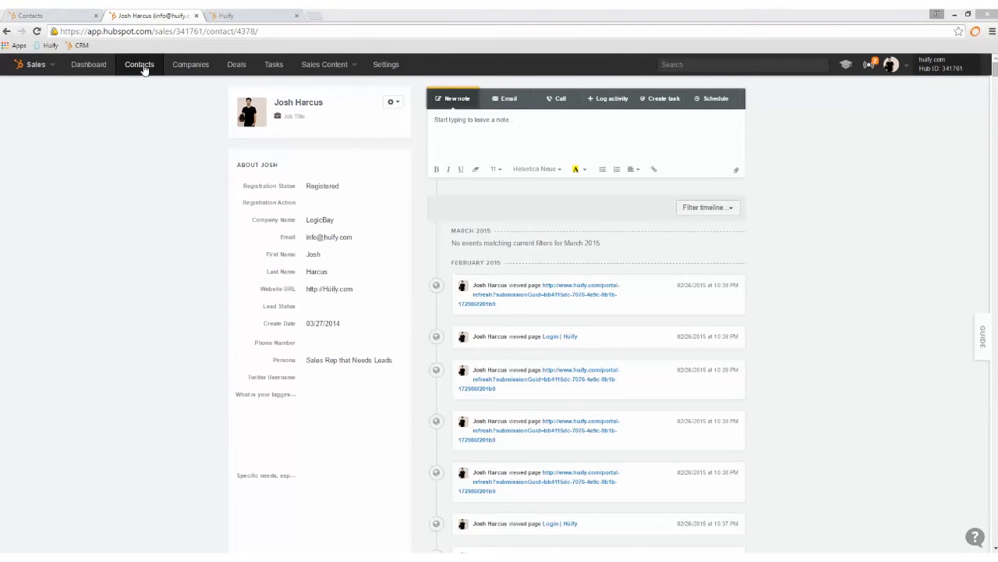
# - Start a new contact from the contacts list and enter its details and first and last name
pyautogui.click(7, 31)
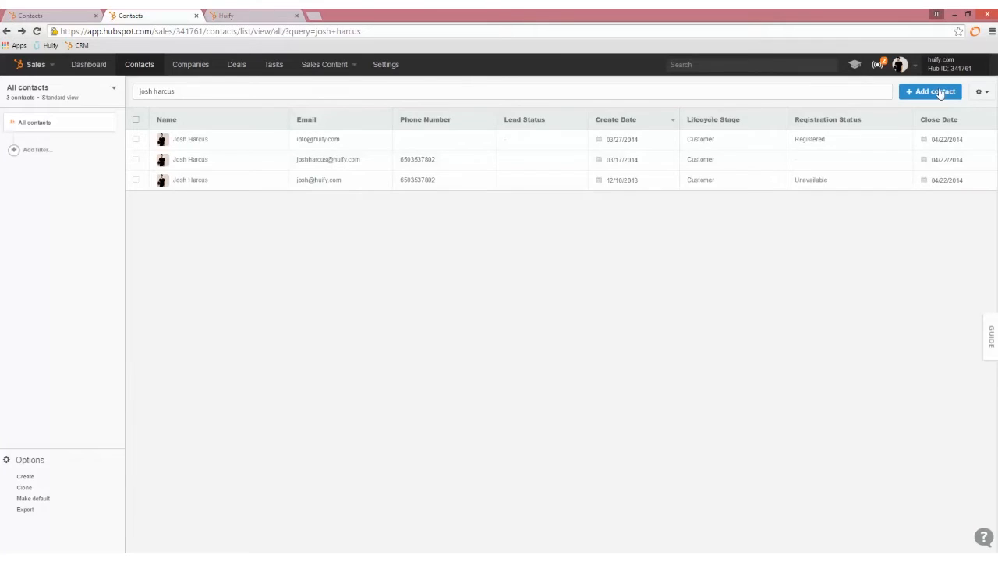
pyautogui.click(940, 92)
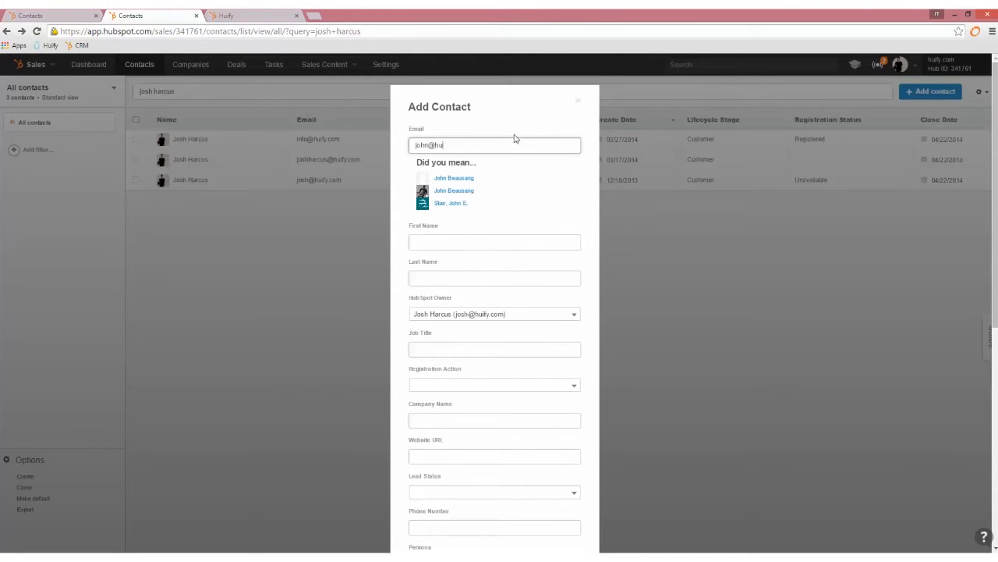
pyautogui.write('ify.com')
pyautogui.press('Tab')
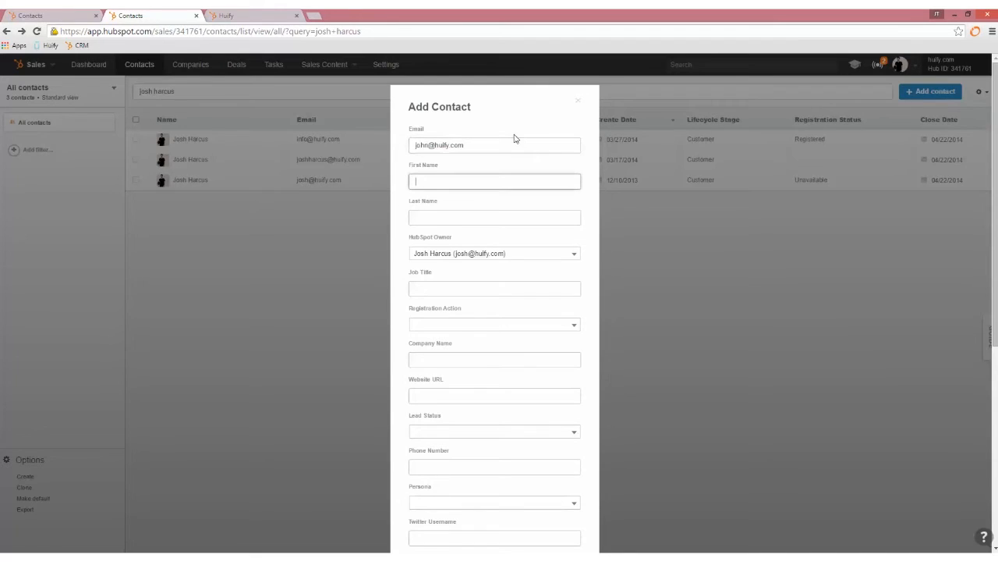
pyautogui.press('Tab')
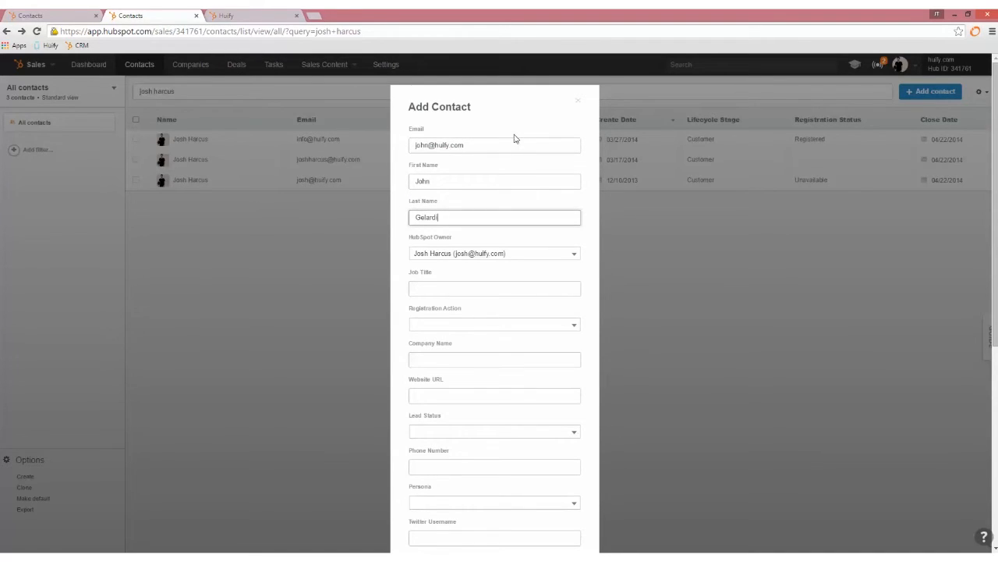
pyautogui.press('Tab')
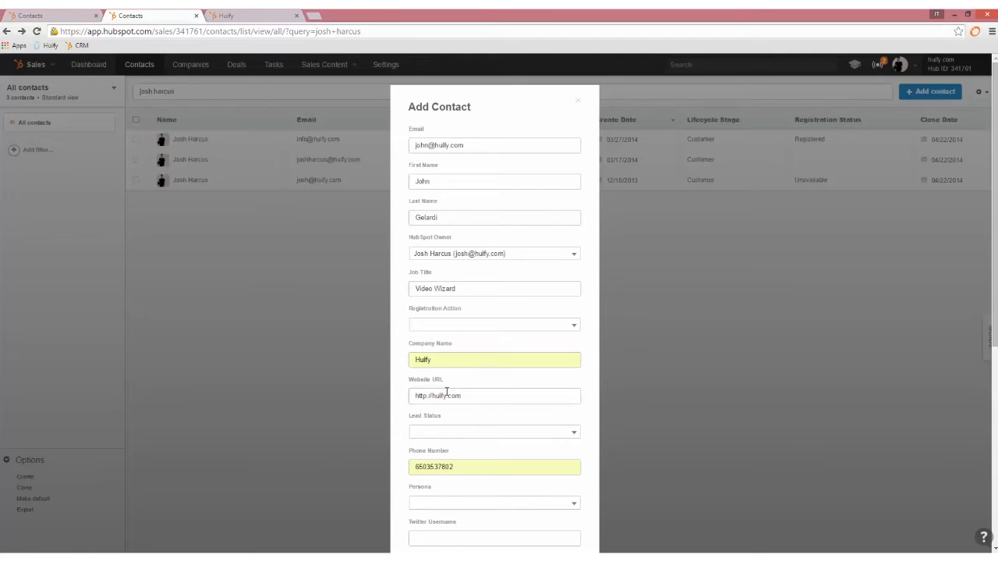
# - Set lead status to In Progress and persona to Marketing Niche Service Provider
pyautogui.scroll(-2, 463, 390)
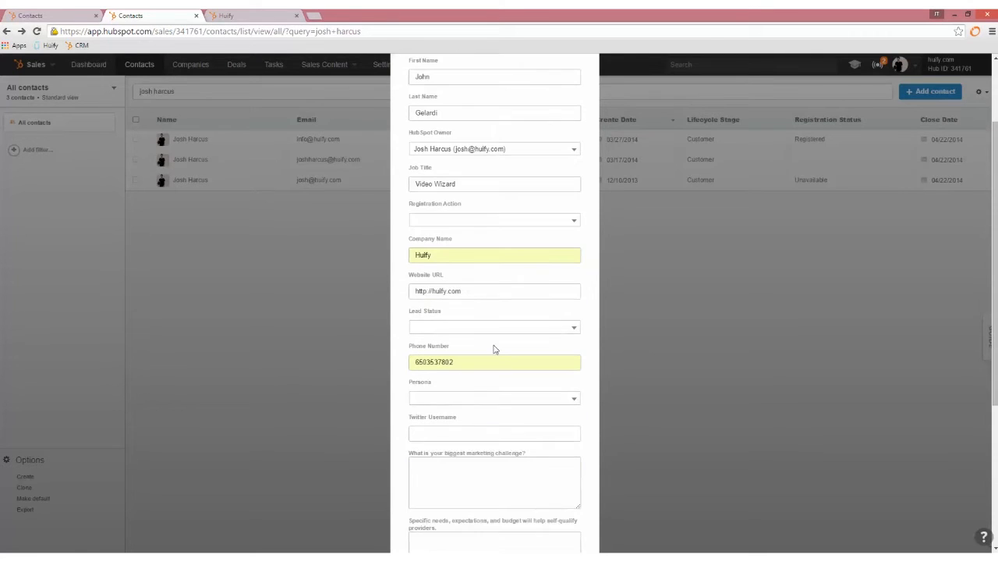
pyautogui.click(567, 329)
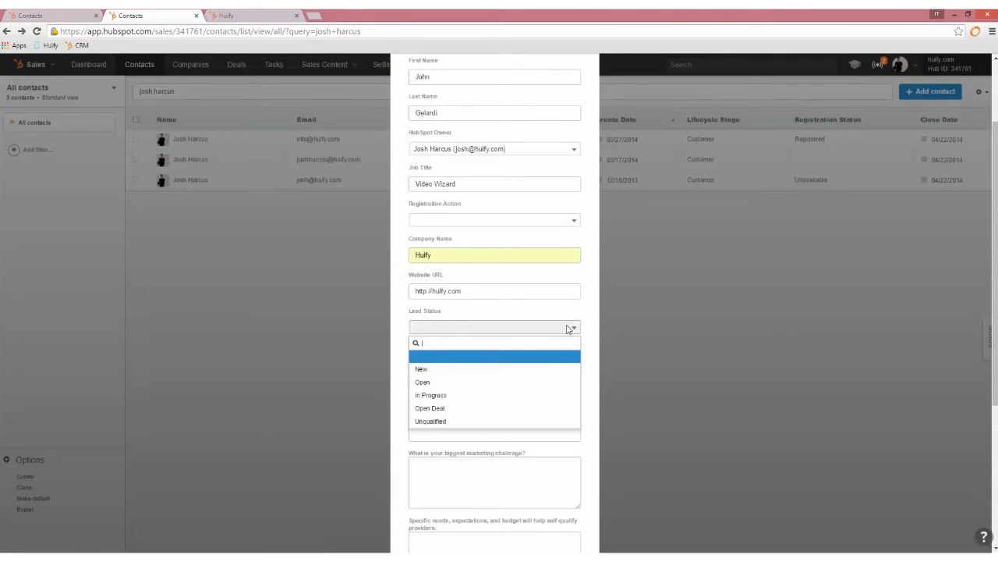
pyautogui.click(521, 396)
pyautogui.click(507, 402)
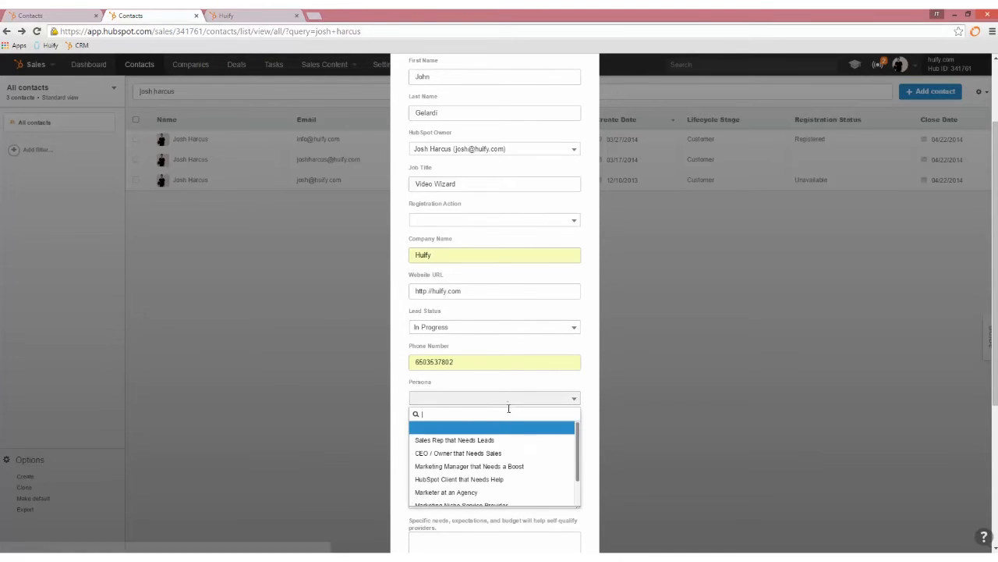
pyautogui.scroll(-2, 520, 466)
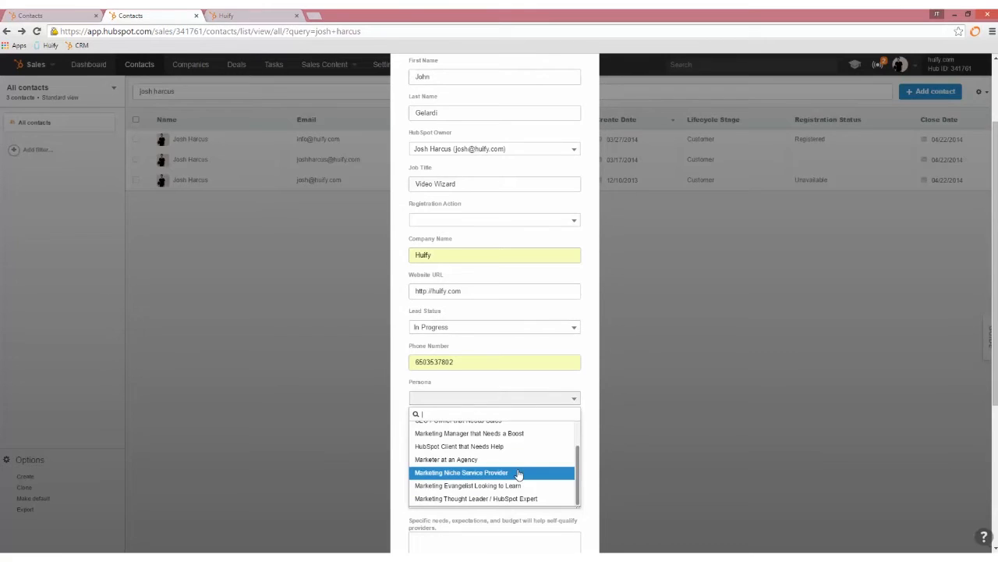
pyautogui.click(518, 472)
pyautogui.scroll(-3, 483, 438)
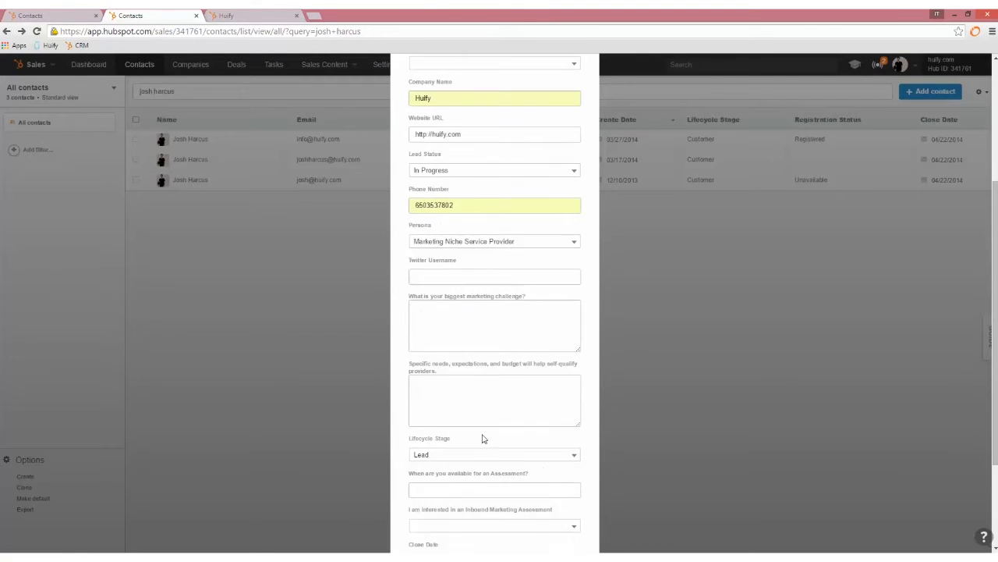
pyautogui.scroll(-1, 483, 434)
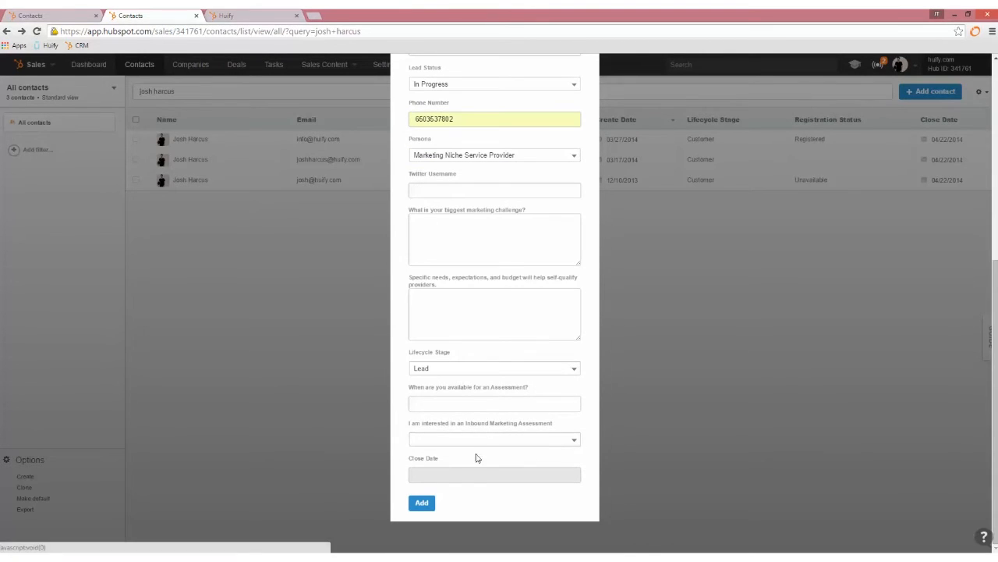
# - Save the new contact as a Lead under Huify, then return to the Huify company tab
pyautogui.click(422, 501)
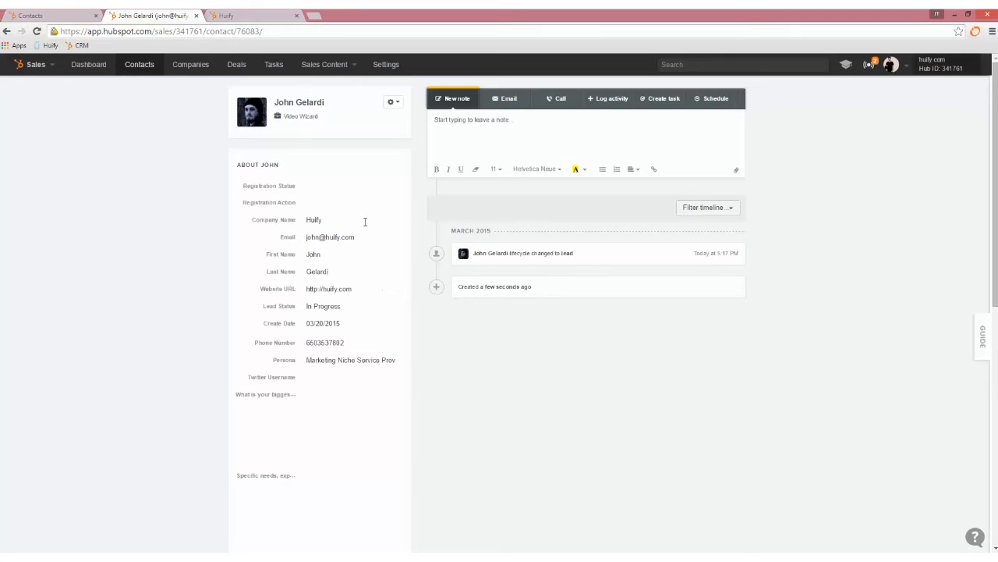
pyautogui.scroll(-2, 364, 226)
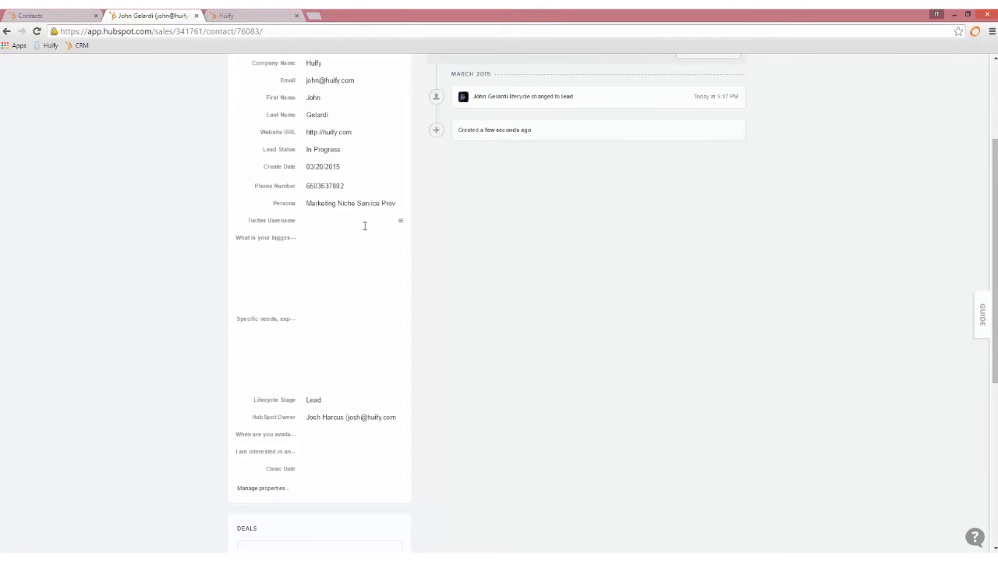
pyautogui.scroll(2, 364, 225)
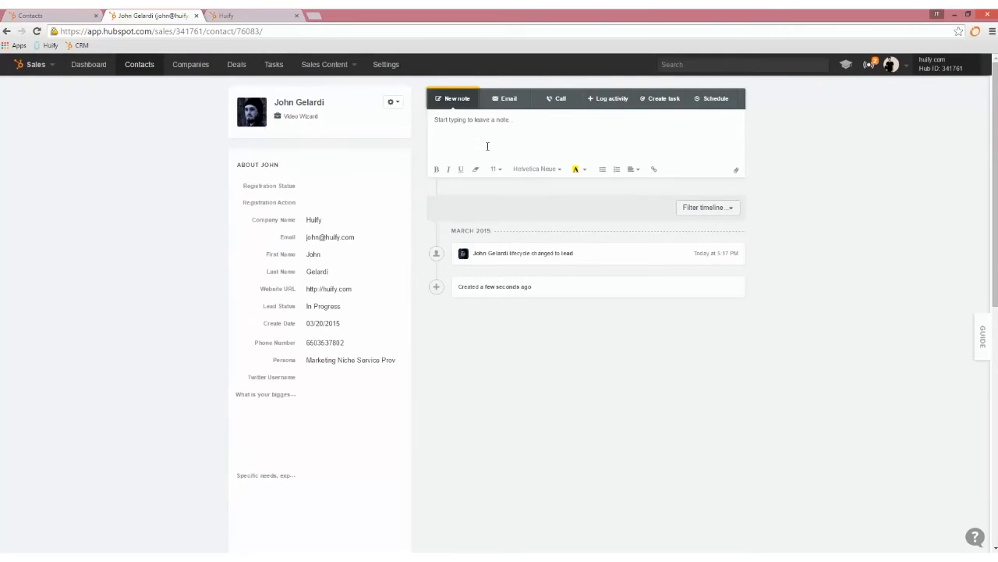
pyautogui.hotkey('ctrl', 'Tab')
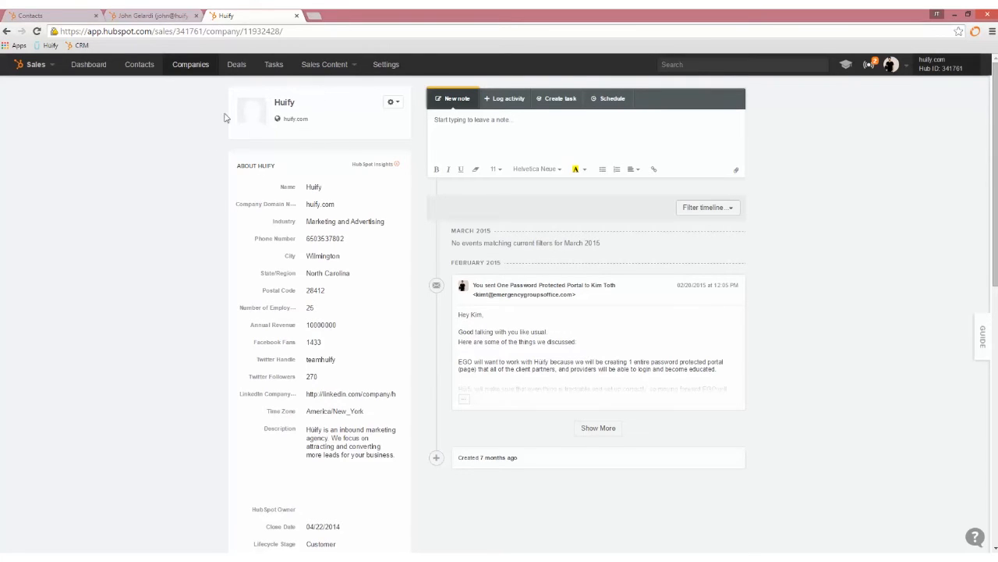
# - From the Companies list, dismiss a new company form and open the Find companies prospect search
pyautogui.click(6, 31)
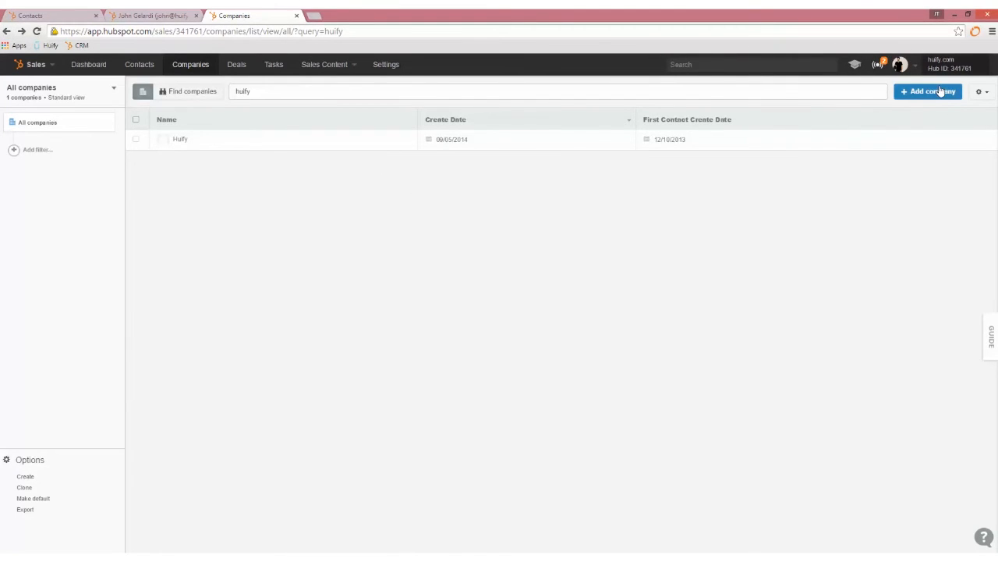
pyautogui.click(941, 92)
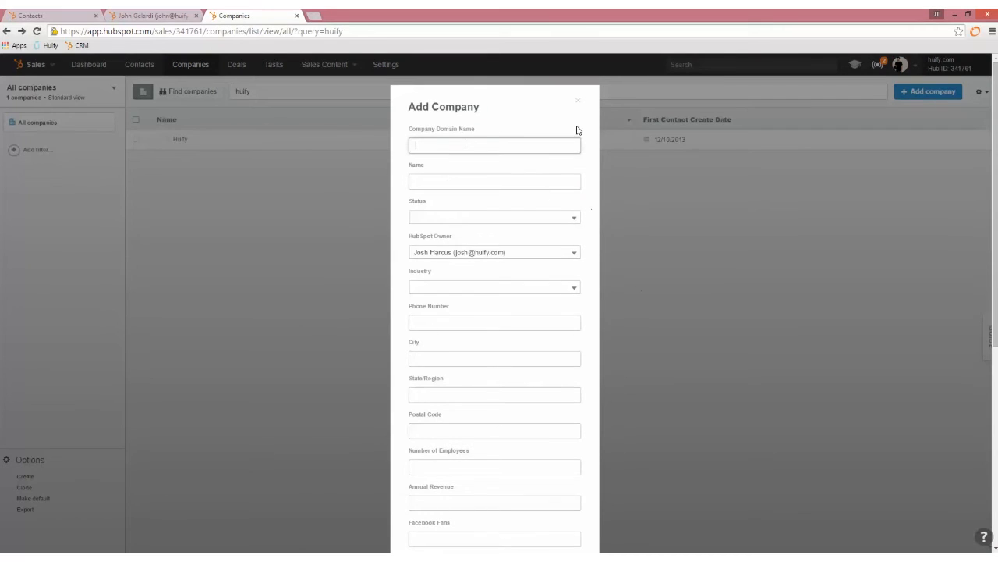
pyautogui.click(578, 105)
pyautogui.click(193, 92)
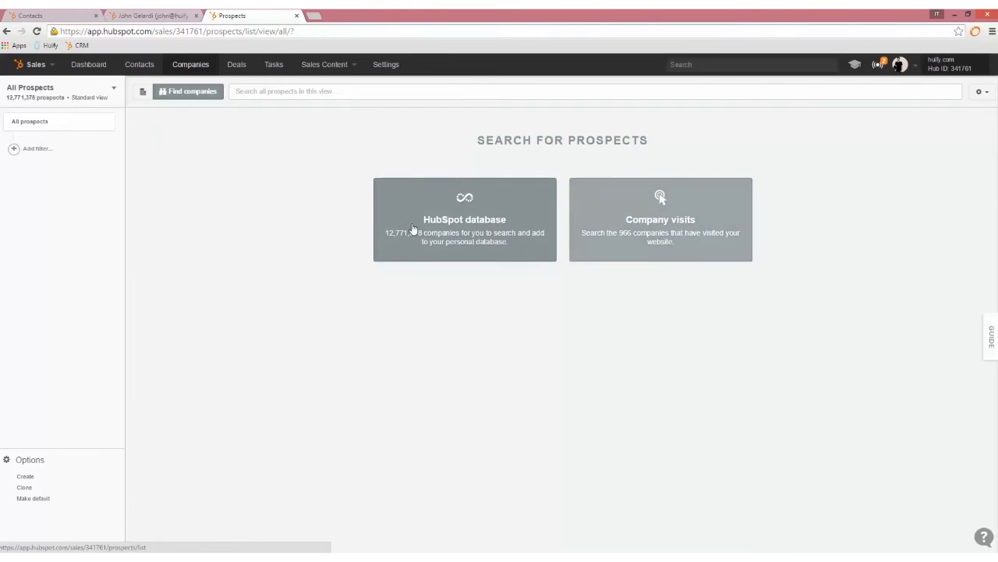
# - Search the HubSpot database for United States Airlines/Aviation companies with 50–1000 employees
pyautogui.click(437, 222)
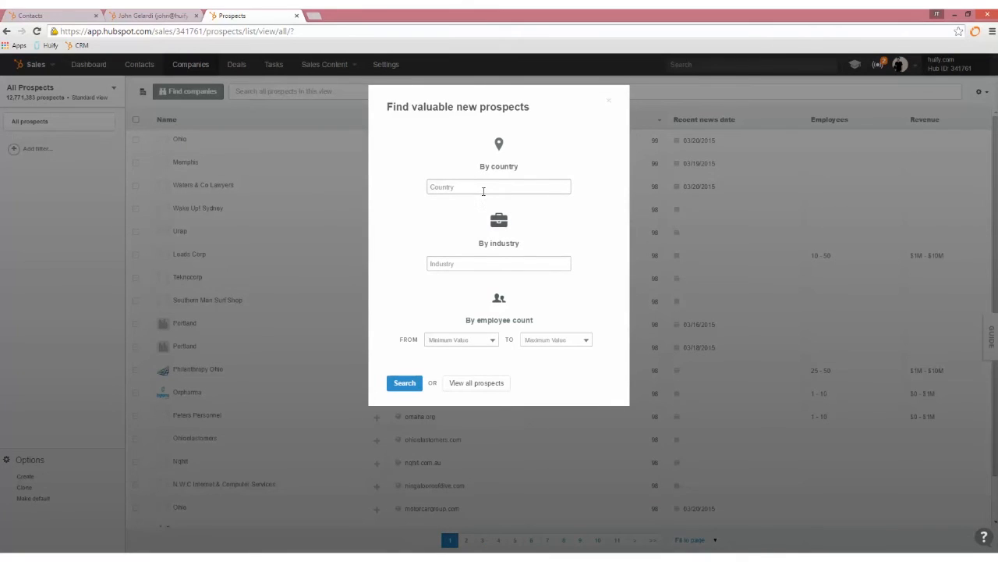
pyautogui.click(484, 184)
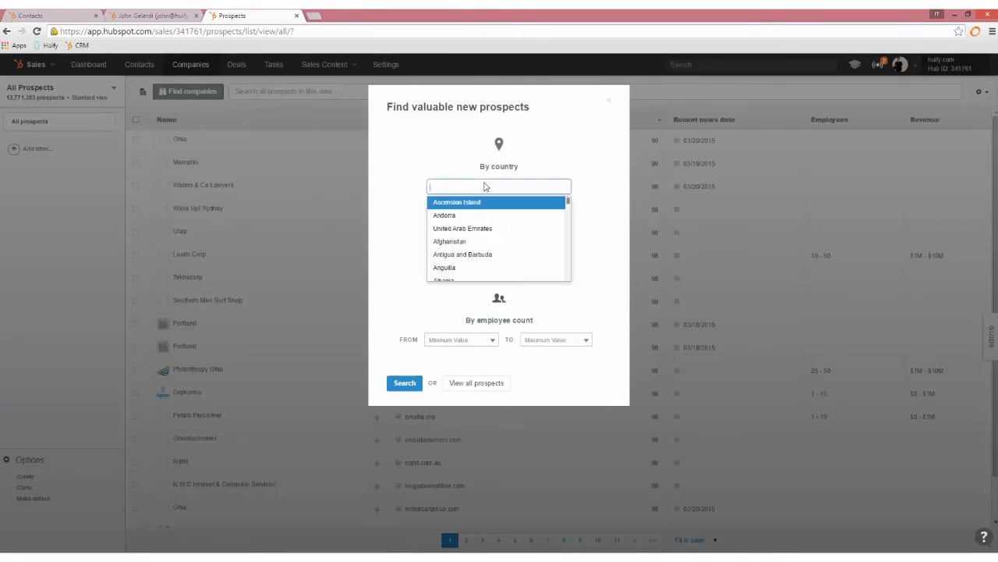
pyautogui.write('united')
pyautogui.click(476, 266)
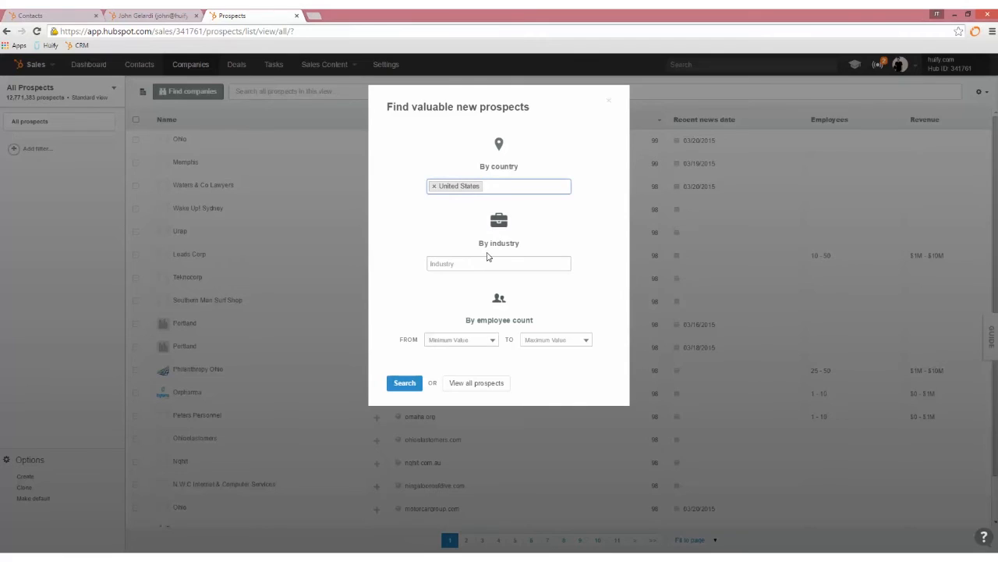
pyautogui.click(476, 266)
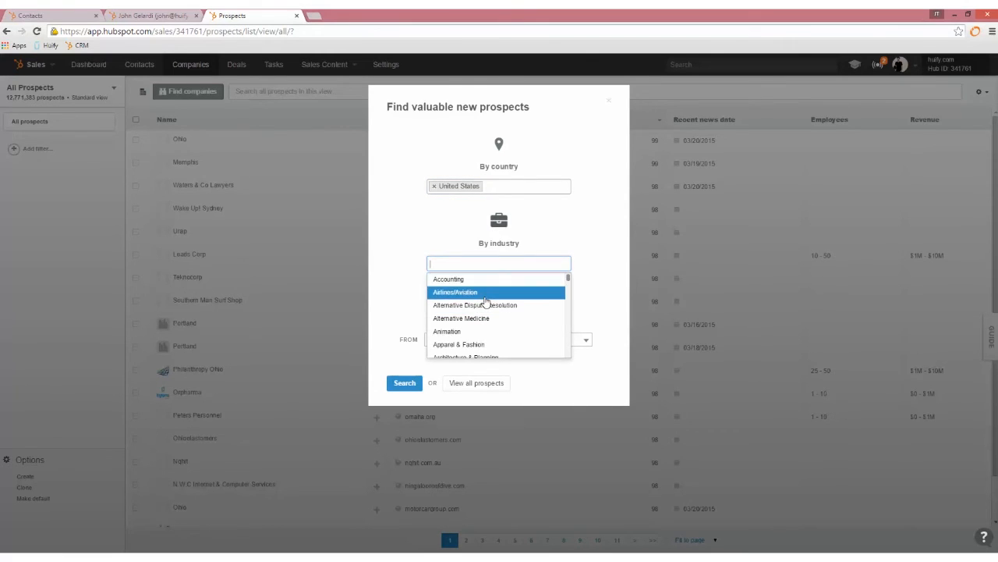
pyautogui.click(484, 295)
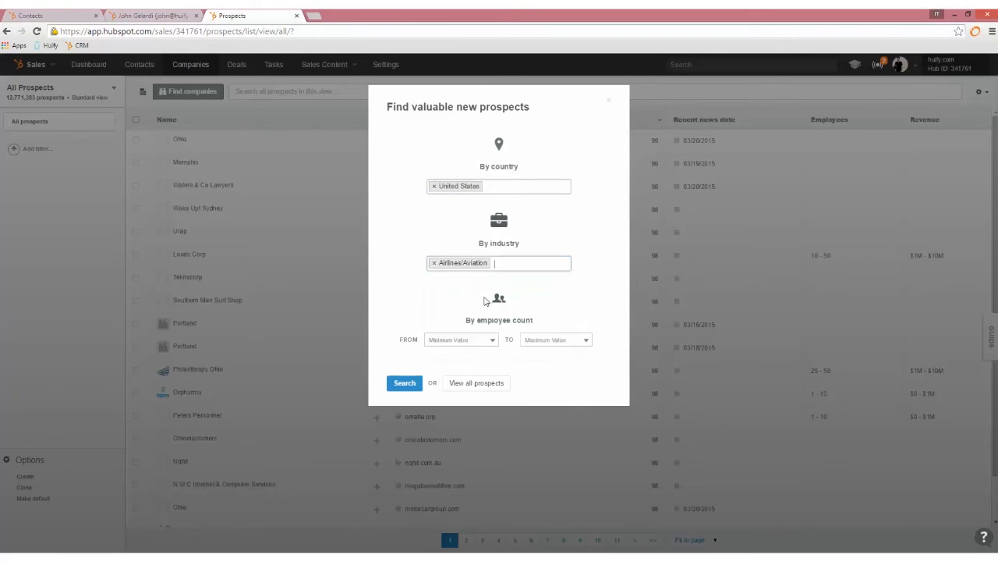
pyautogui.click(487, 340)
pyautogui.click(468, 394)
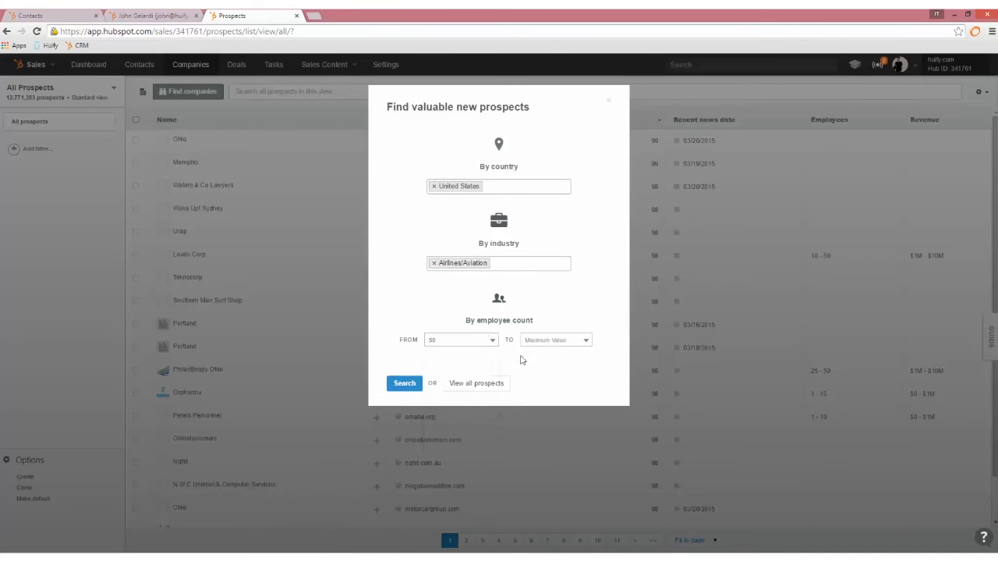
pyautogui.click(568, 343)
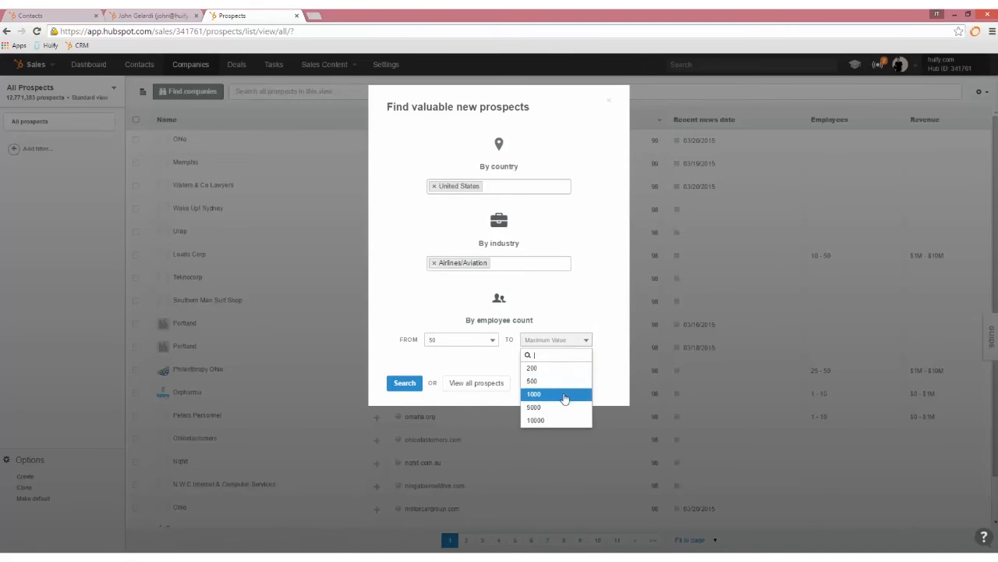
pyautogui.click(564, 394)
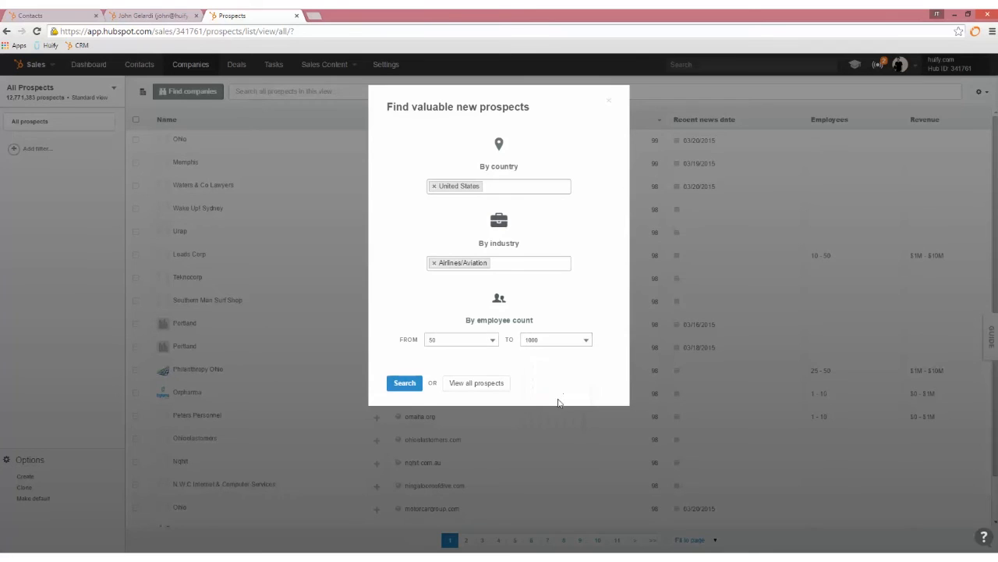
pyautogui.click(402, 383)
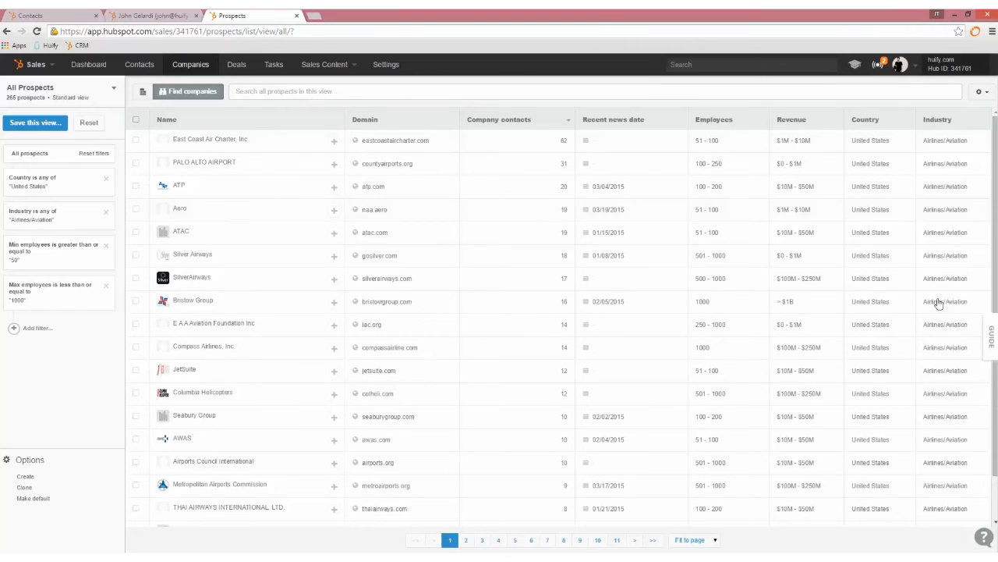
# - Sort the 265 prospects by revenue, then by employees, and toggle select-all on and off
pyautogui.click(807, 123)
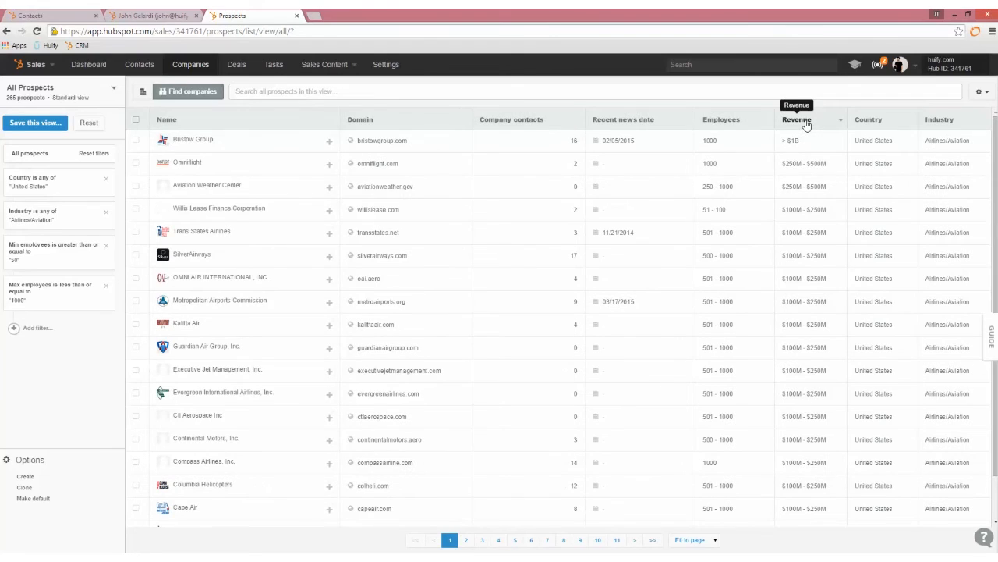
pyautogui.click(720, 121)
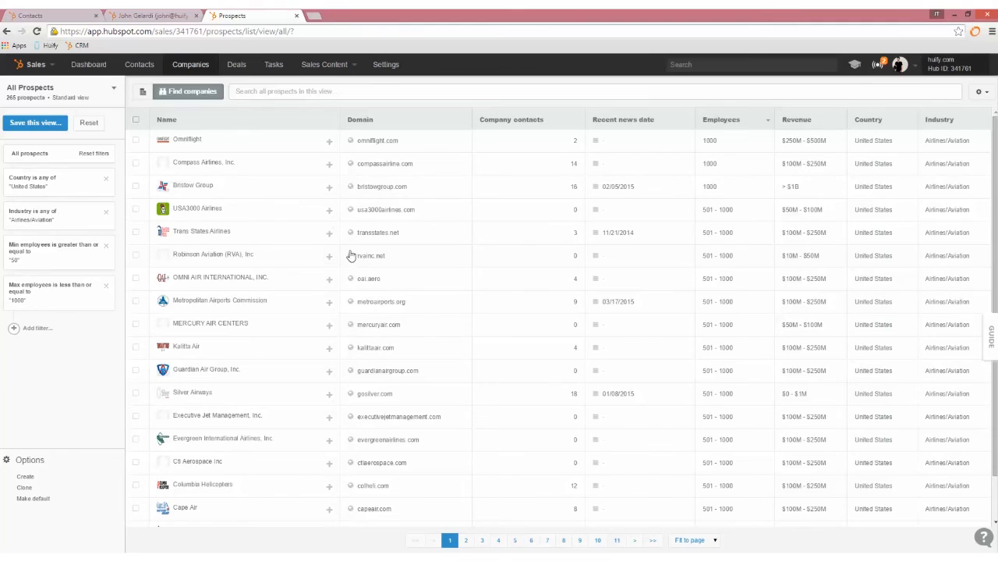
pyautogui.click(136, 121)
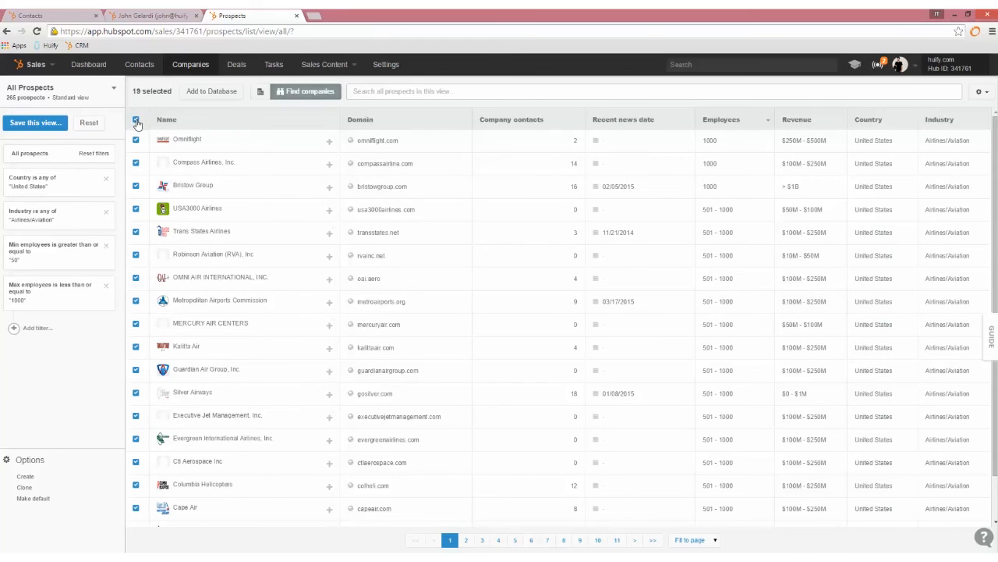
pyautogui.click(136, 121)
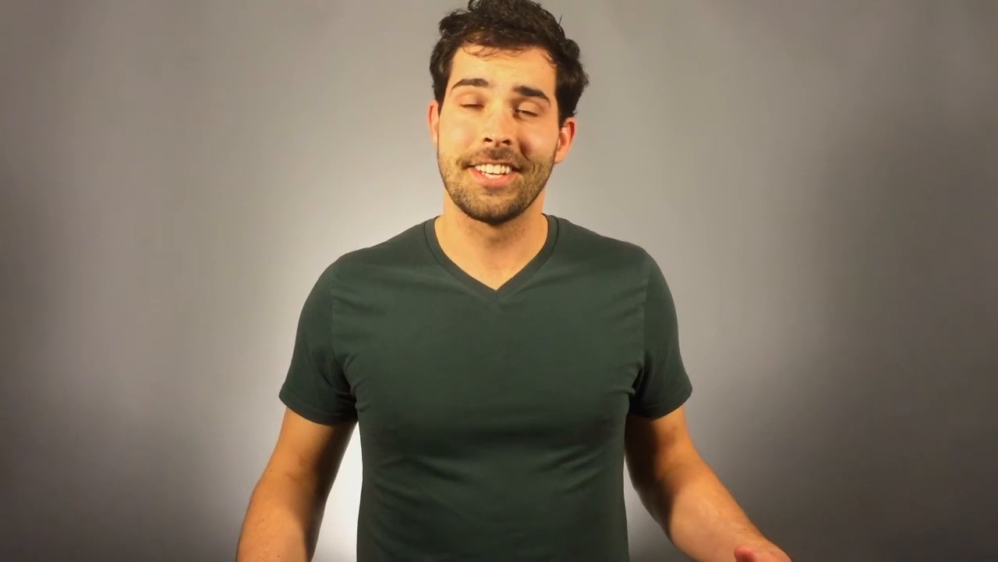